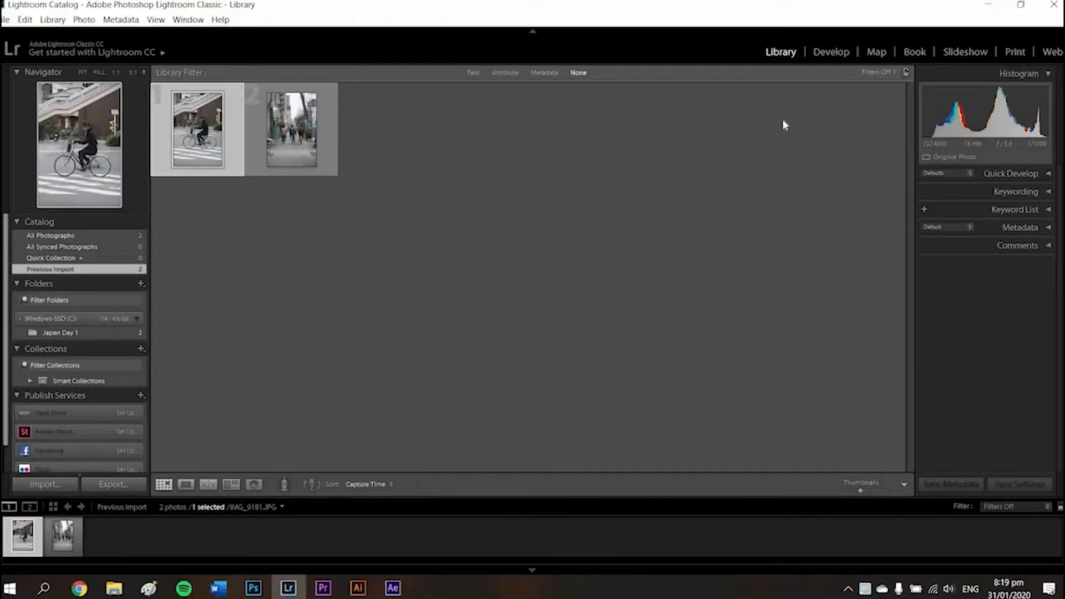
Step: Switch to the Develop module and look through the preset groups from Color to Classic - Video, collapsing each one again
click(824, 54)
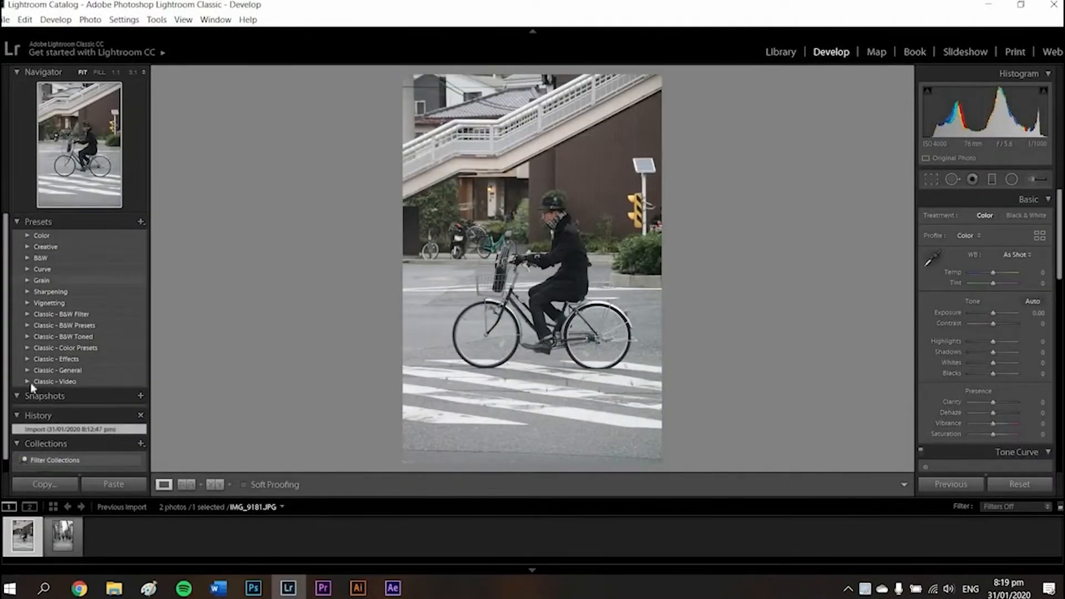
click(29, 235)
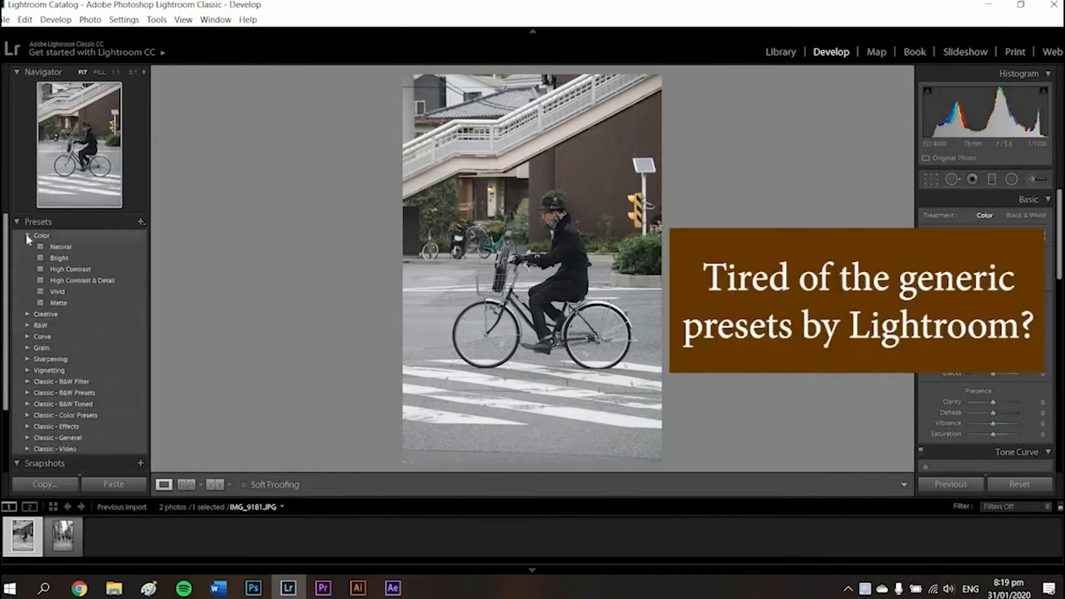
click(26, 236)
click(25, 245)
click(26, 245)
click(28, 259)
click(27, 259)
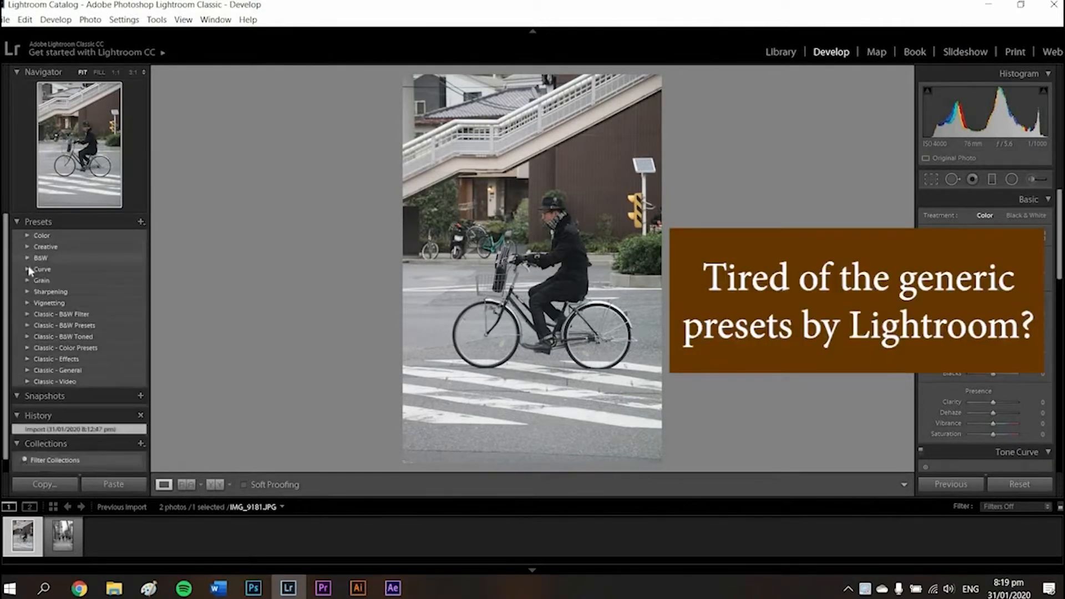
click(27, 270)
click(26, 270)
click(27, 280)
click(27, 281)
click(27, 292)
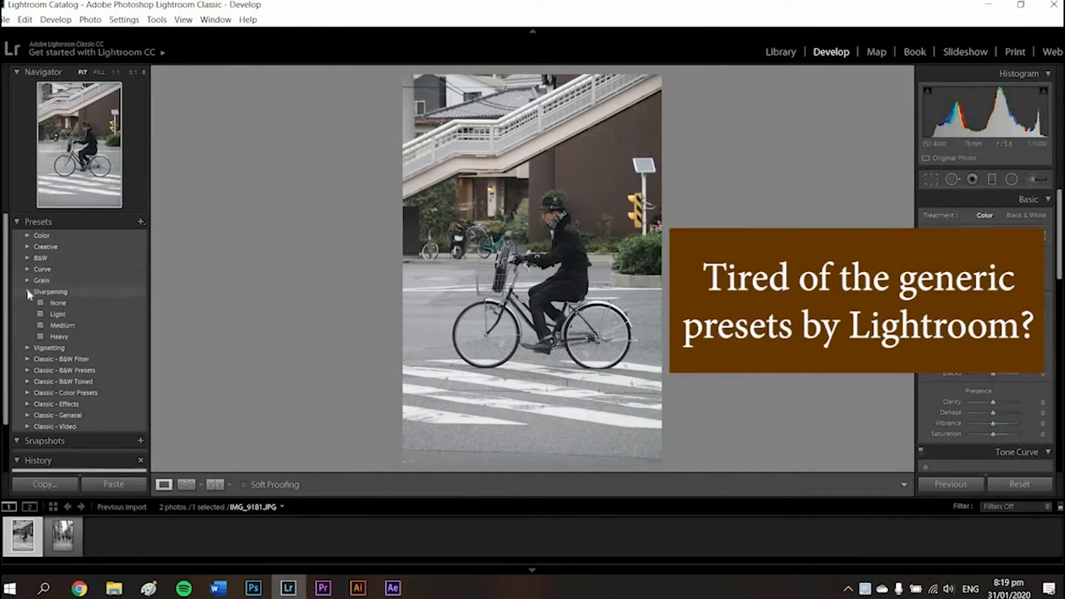
click(27, 292)
click(27, 303)
click(28, 303)
click(28, 314)
click(27, 314)
click(27, 325)
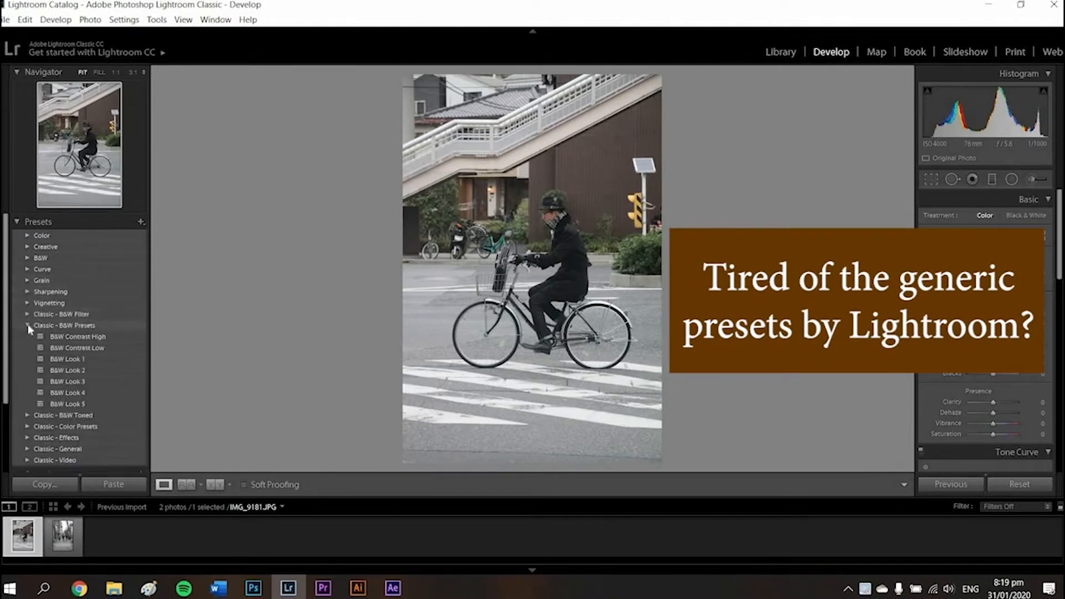
click(27, 325)
click(27, 336)
click(27, 337)
click(26, 347)
click(27, 347)
click(27, 358)
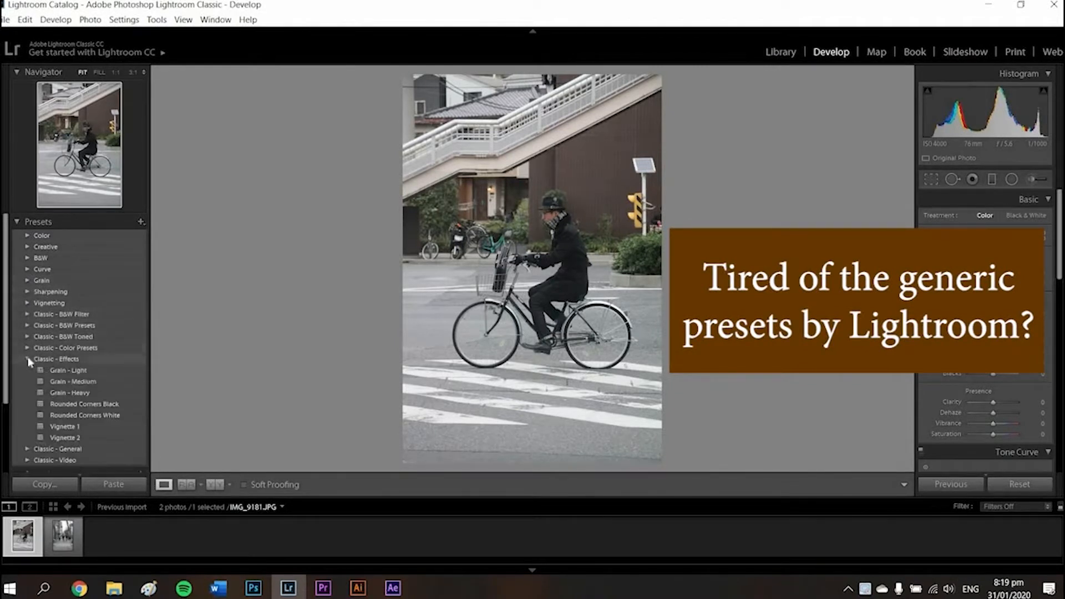
click(27, 358)
click(27, 369)
click(26, 370)
click(27, 348)
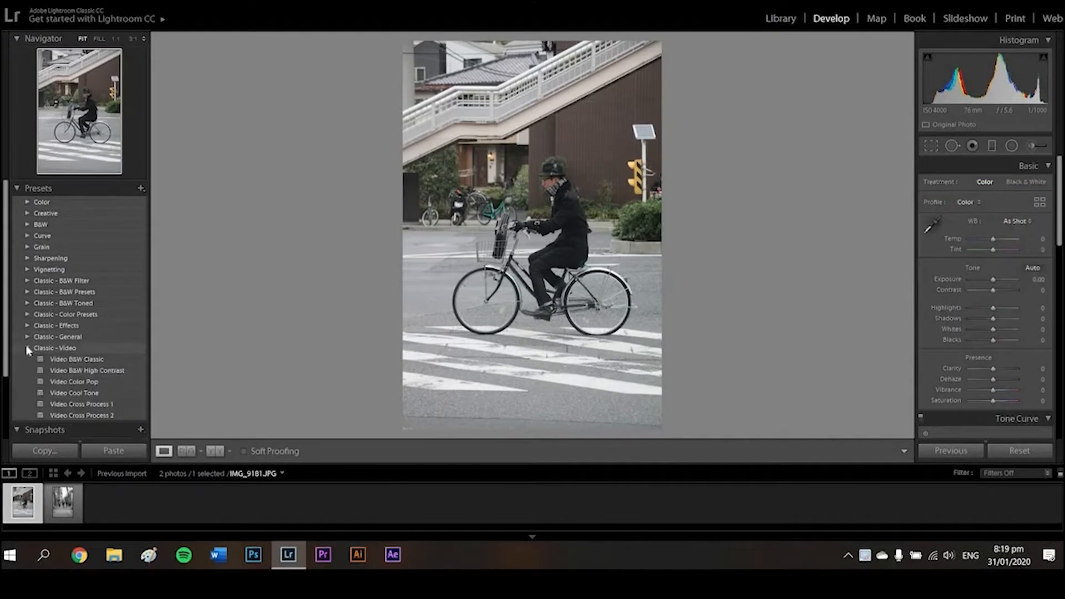
click(28, 348)
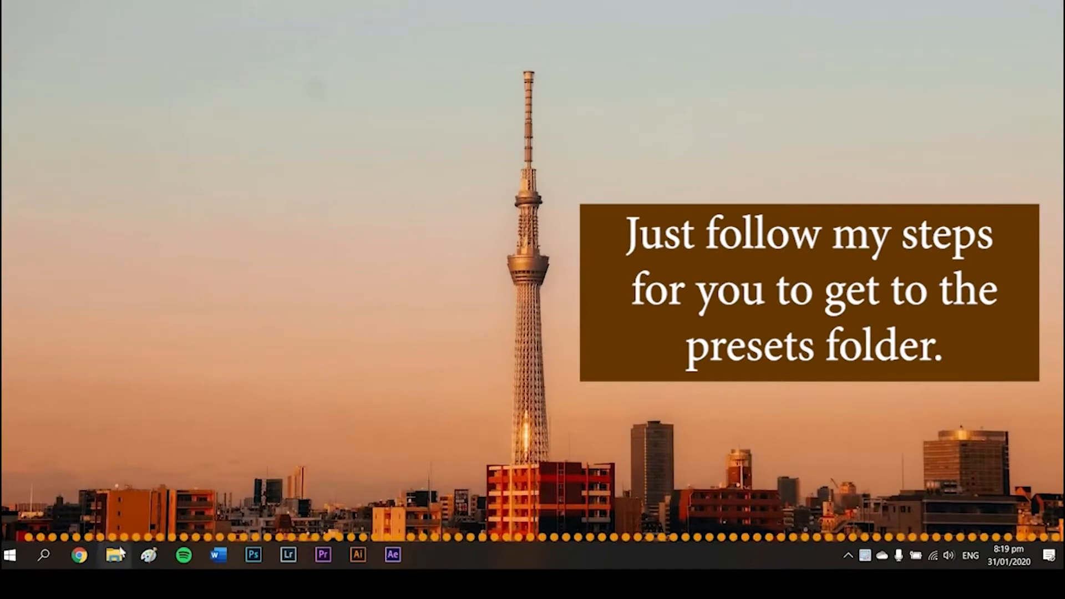
Step: In File Explorer, go to Program Files > Adobe > Adobe Lightroom Classic CC > Resources > Settings > Adobe > Presets on the Windows-SSD (C:) drive
click(121, 553)
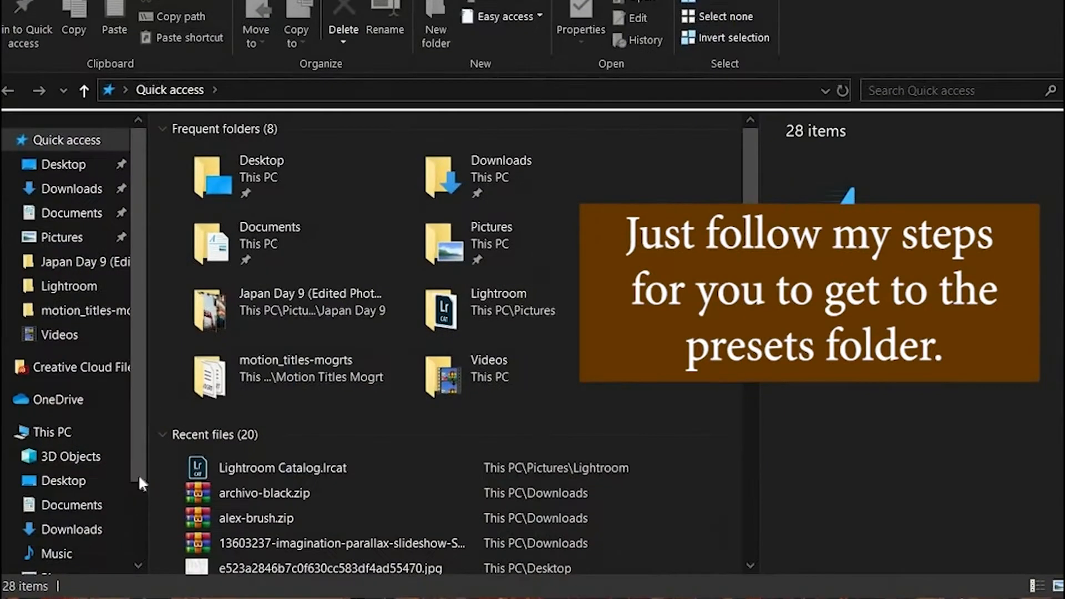
scroll(135, 497, down, 3)
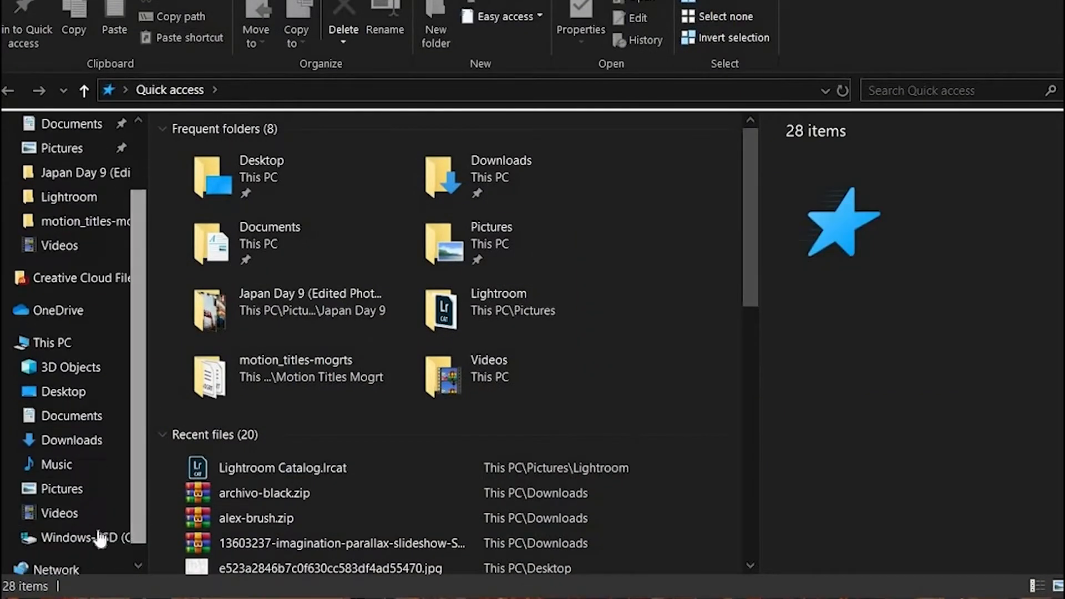
click(99, 537)
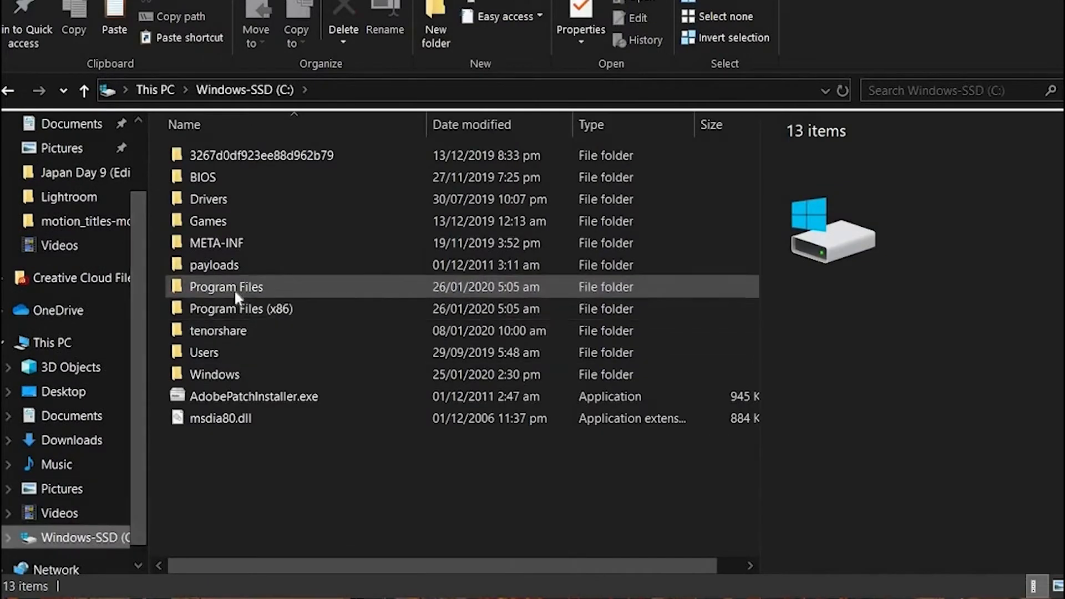
double_click(234, 289)
double_click(227, 159)
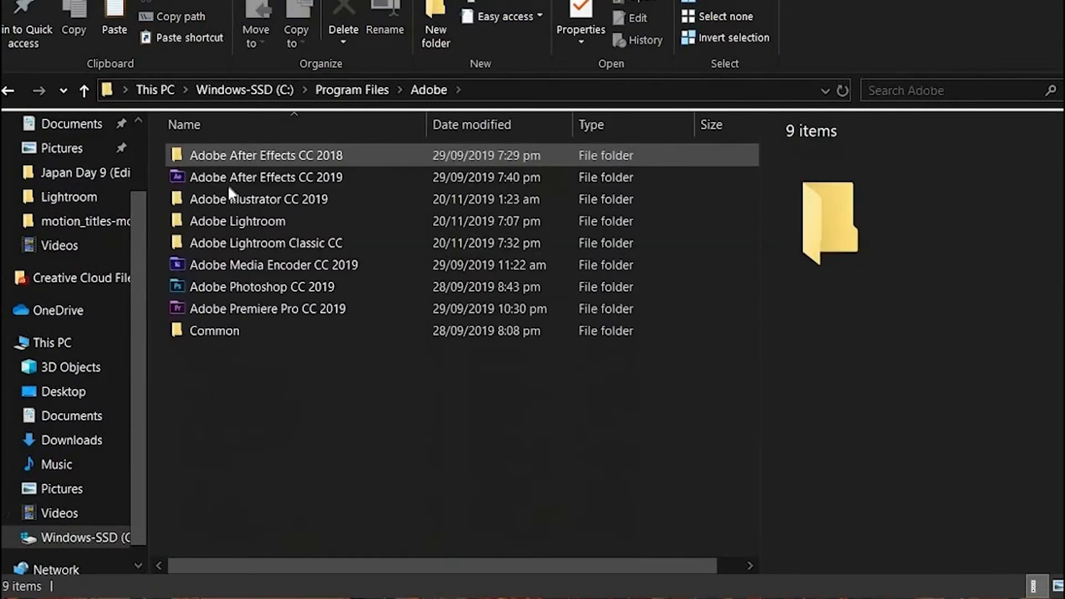
double_click(228, 242)
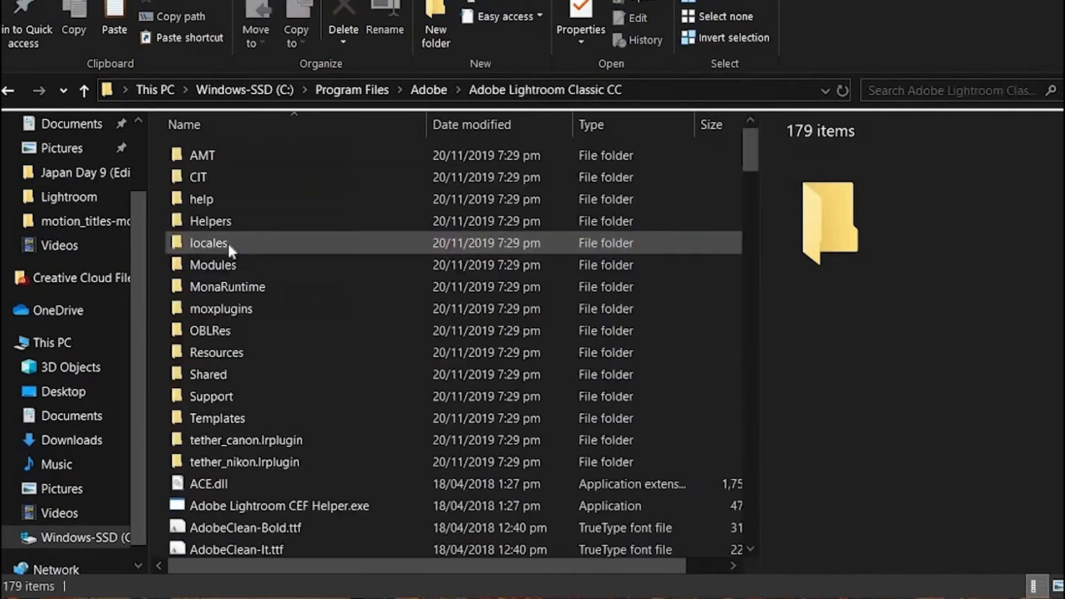
double_click(224, 353)
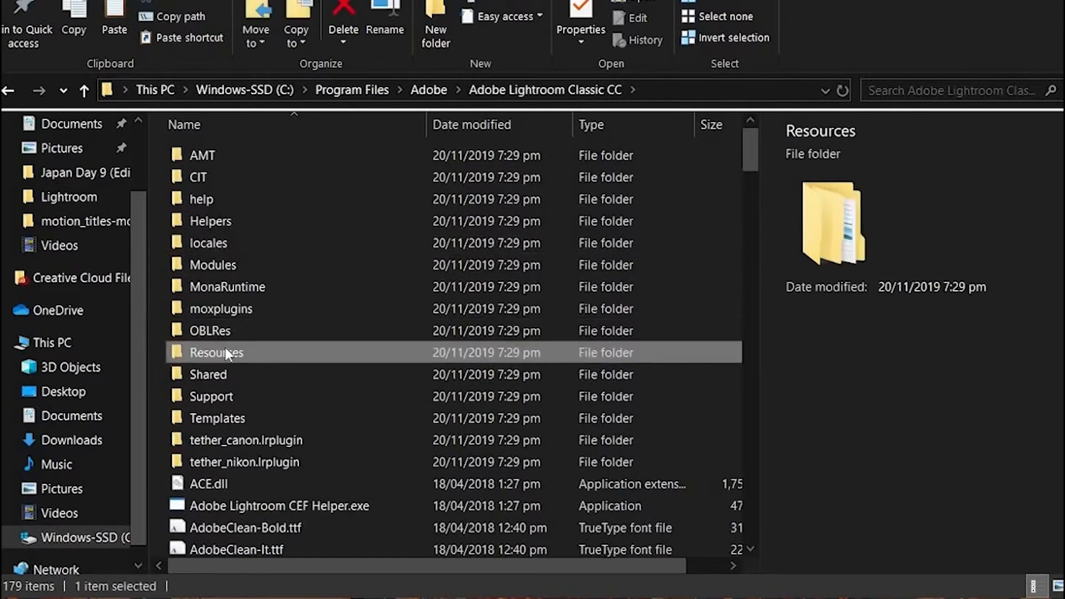
double_click(214, 418)
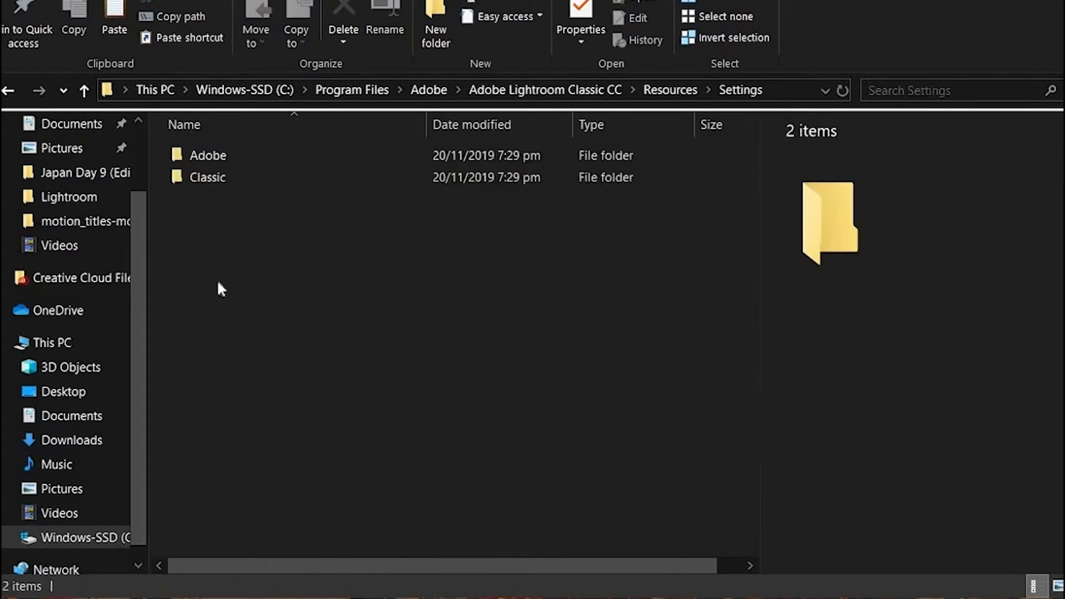
double_click(215, 155)
double_click(215, 157)
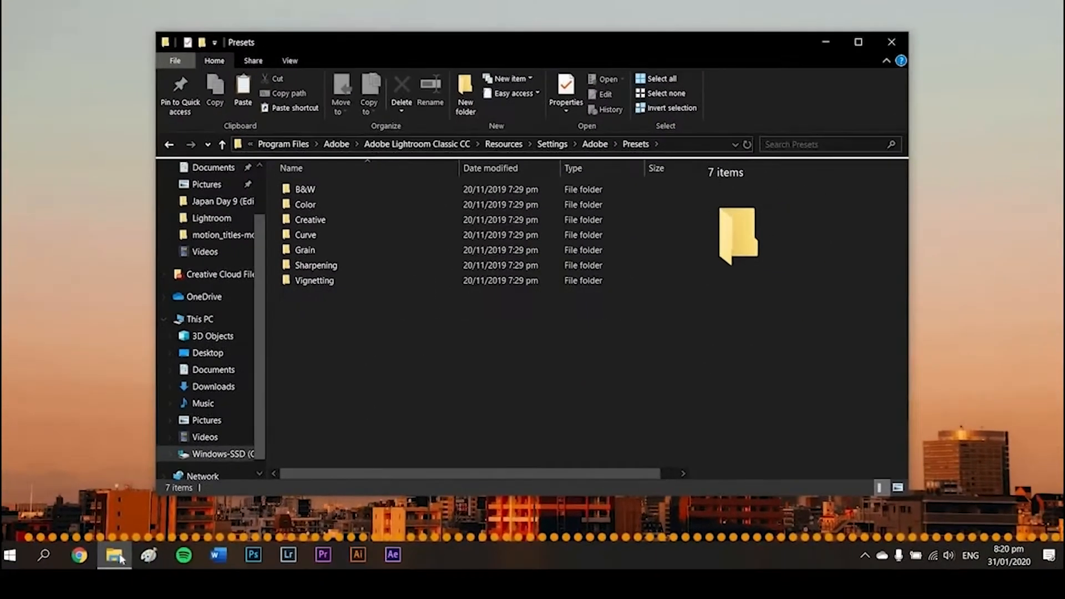
Step: Open a second File Explorer window and go to Documents > Editing Tools > Preset Packs
right_click(121, 558)
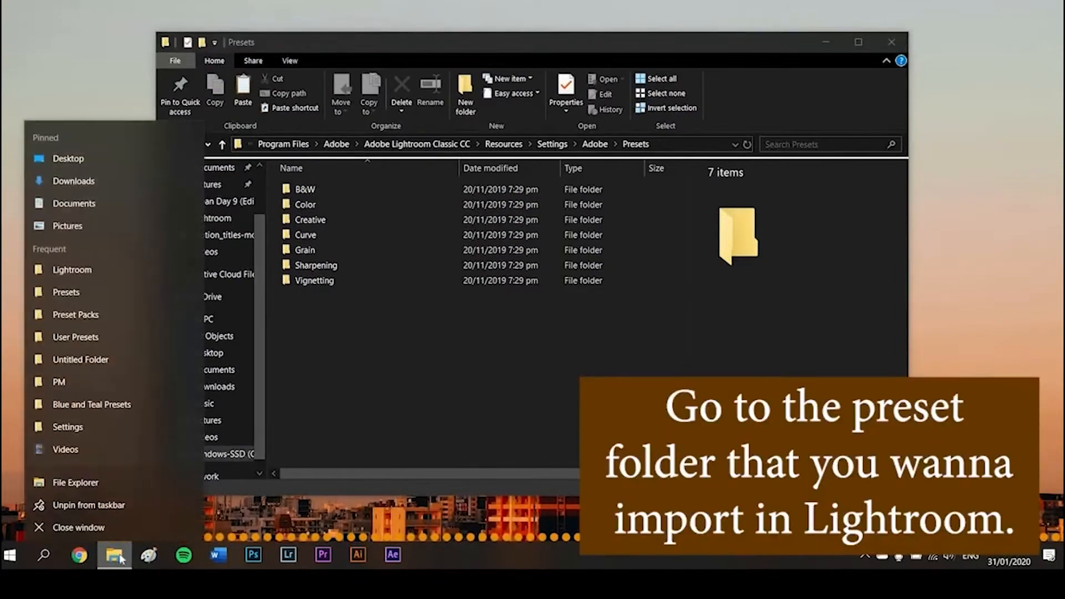
click(117, 478)
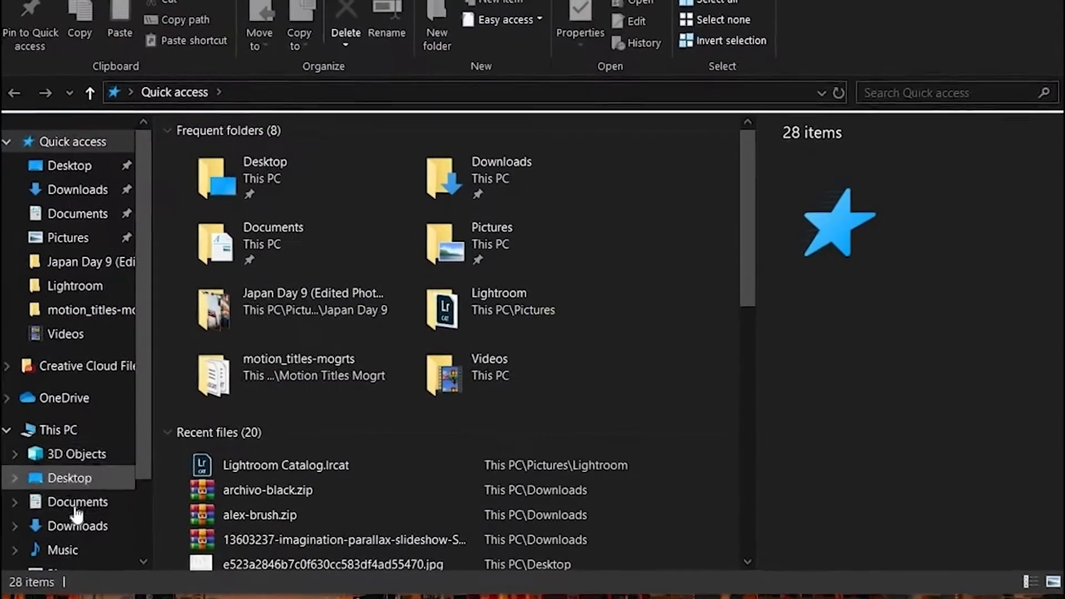
click(90, 502)
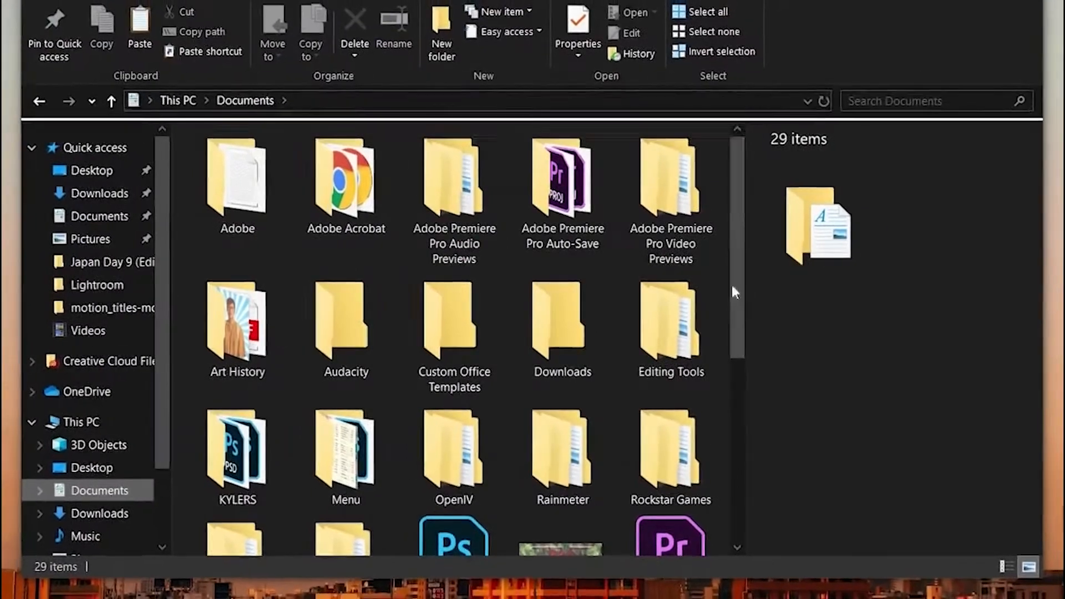
scroll(686, 244, down, 1)
double_click(686, 244)
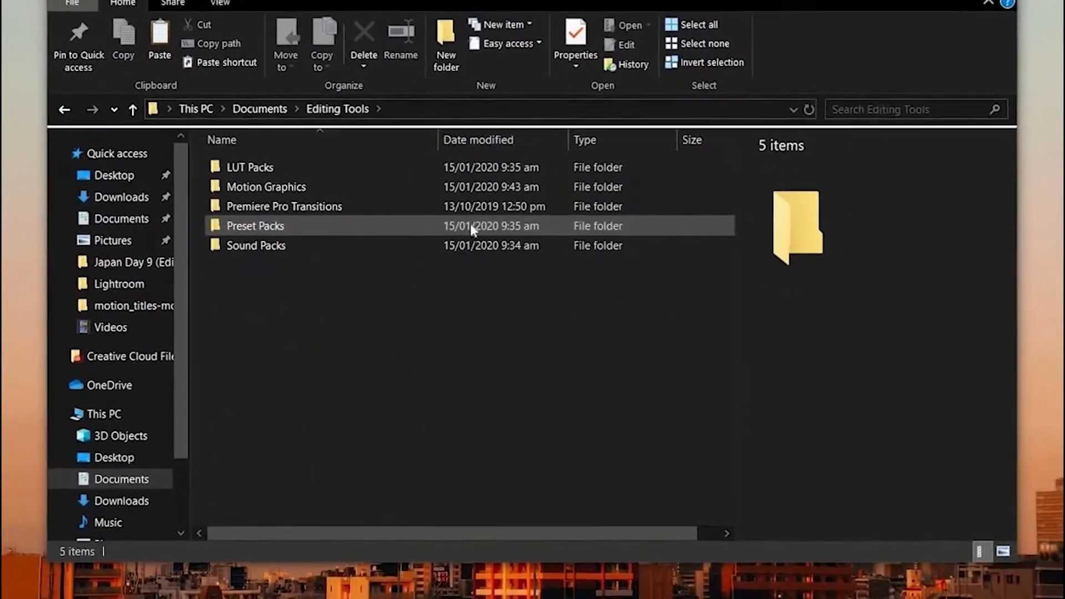
double_click(465, 228)
Step: Check the files inside the Peter McKinnon V3 Presets folder, then return to Preset Packs and copy that folder
click(413, 226)
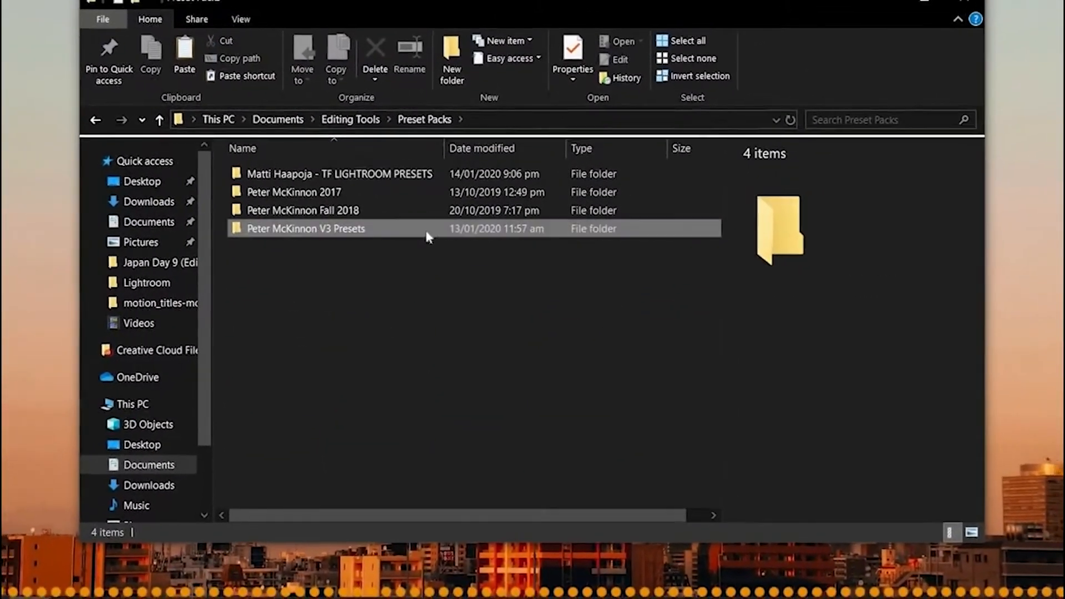
double_click(426, 229)
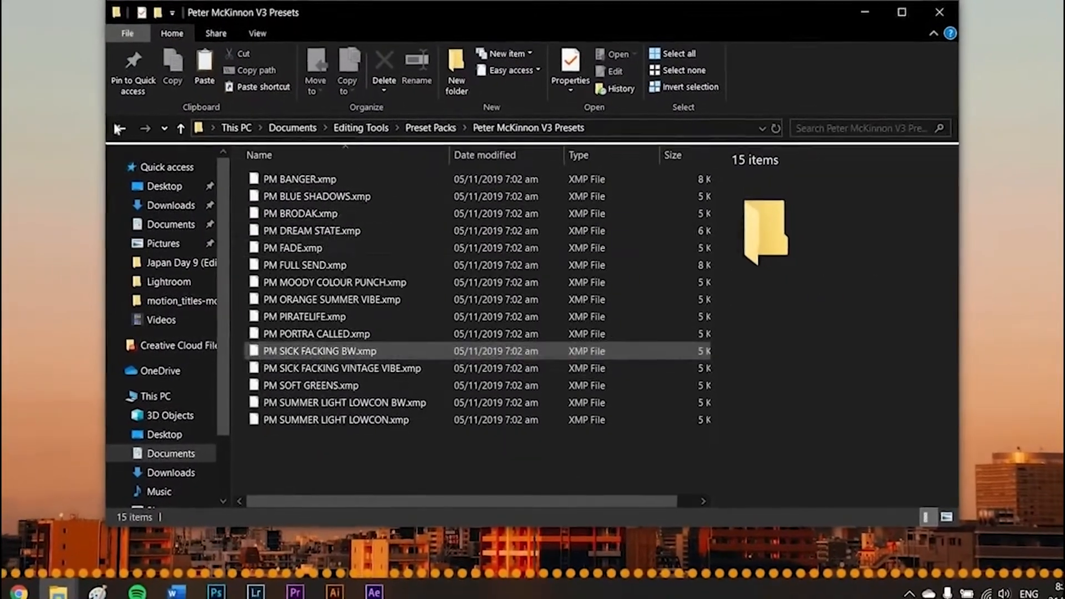
click(118, 129)
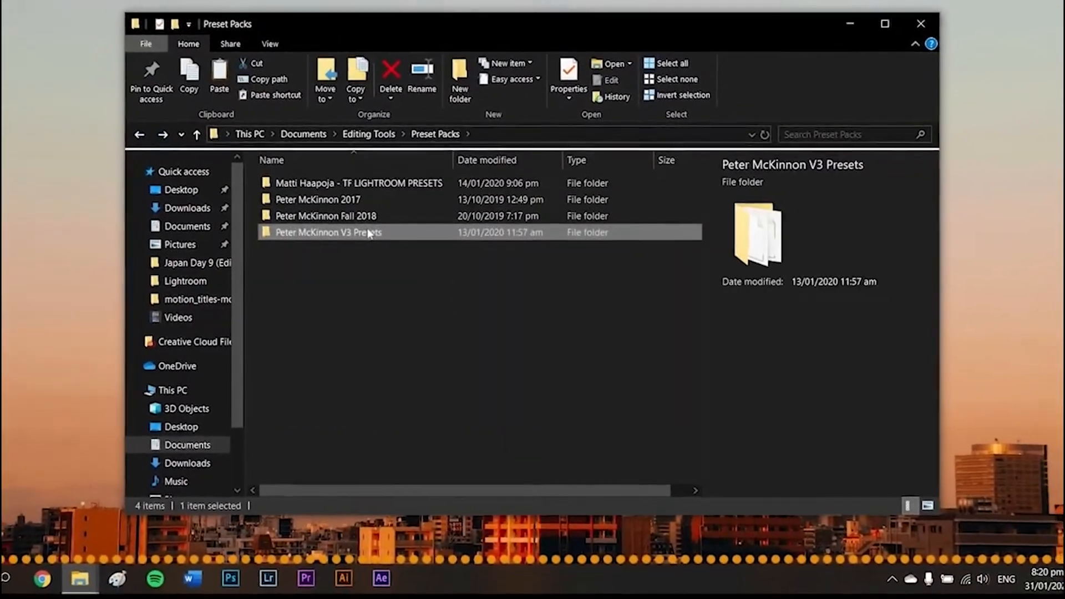
right_click(355, 230)
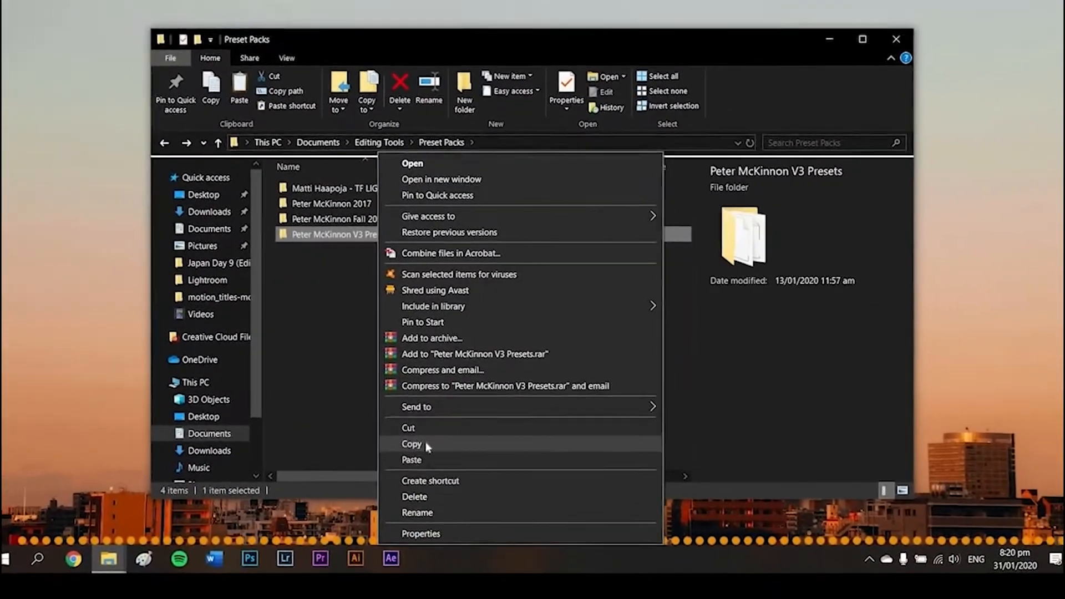
click(422, 452)
Step: Paste the copied preset folder into Lightroom's Presets folder, granting administrator permission
click(116, 549)
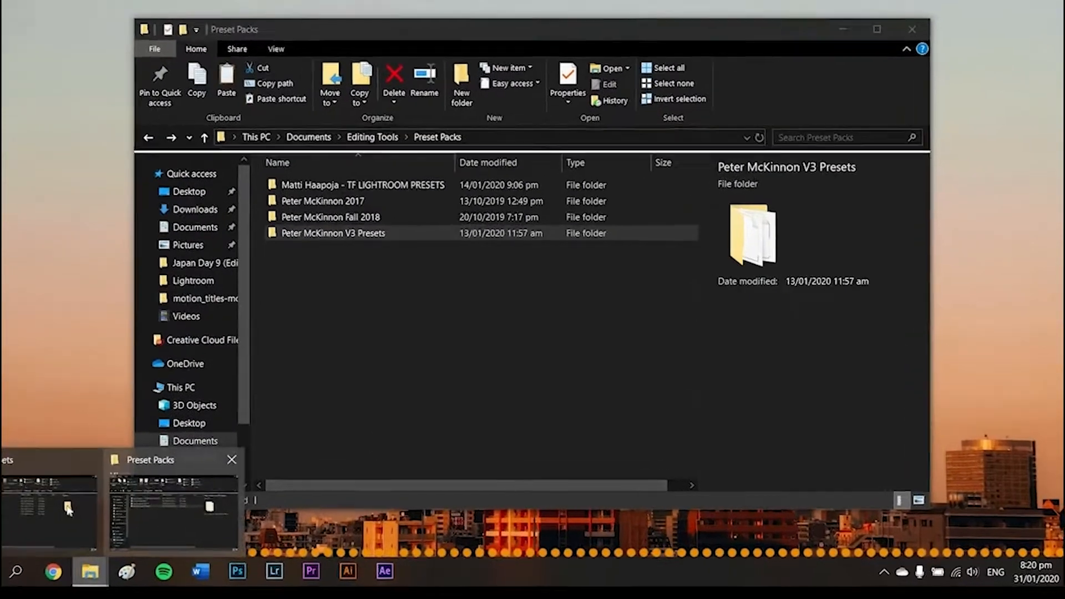
click(61, 497)
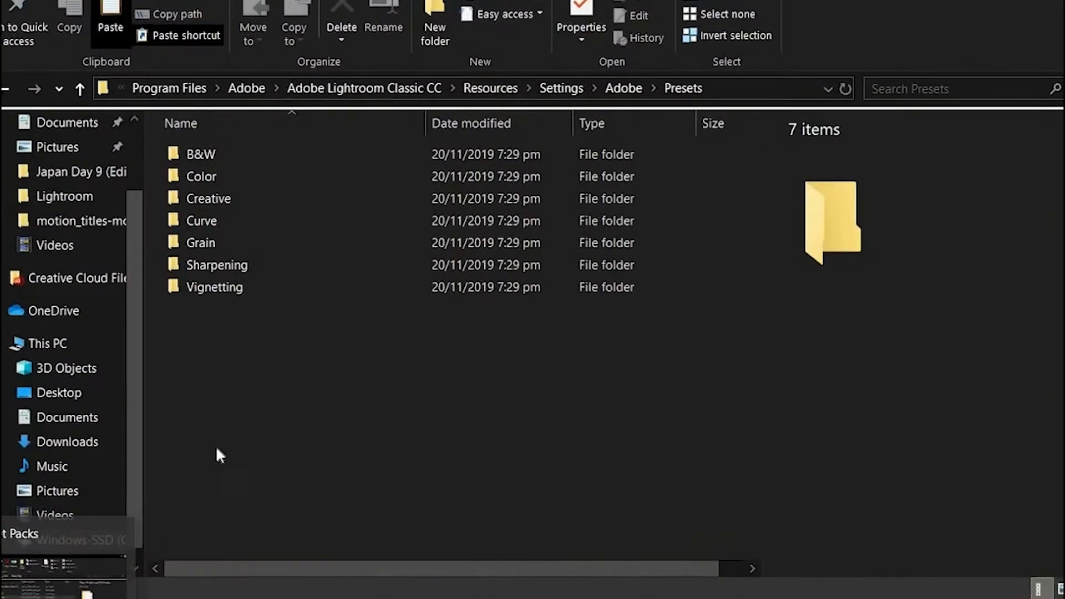
right_click(221, 441)
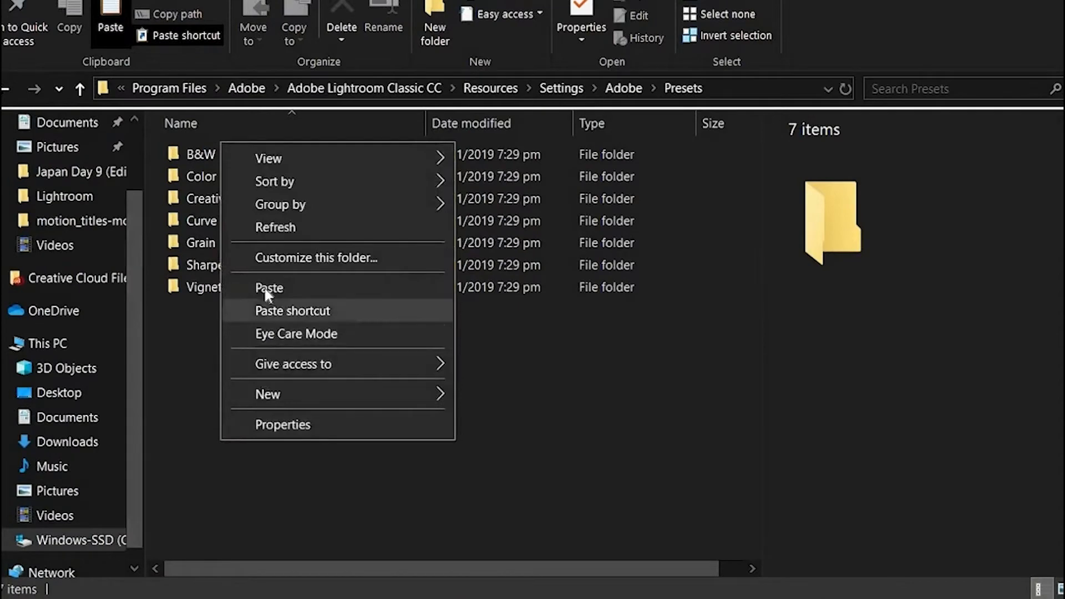
click(269, 286)
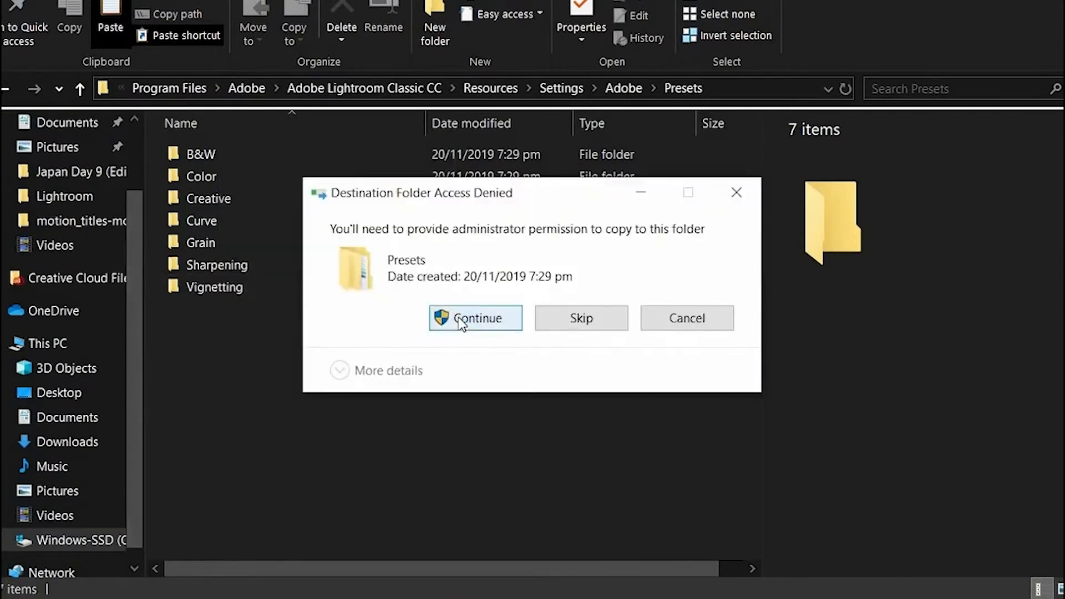
click(462, 321)
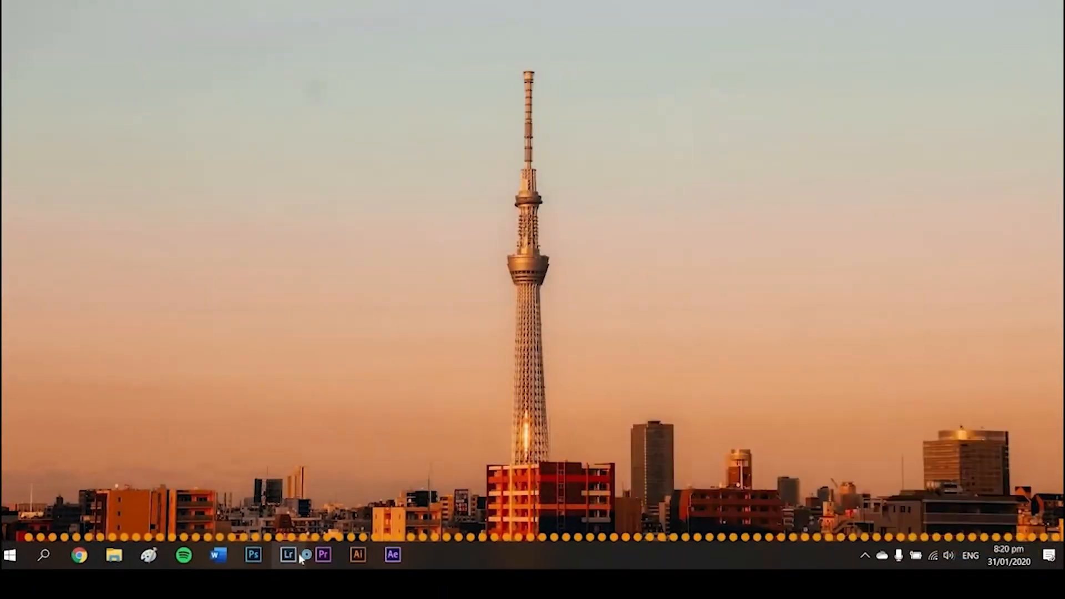
Step: Start Lightroom Classic and apply the PM SUMMER LIGHT LOWCON BW preset from the PM V3 group to the cyclist photo
click(298, 554)
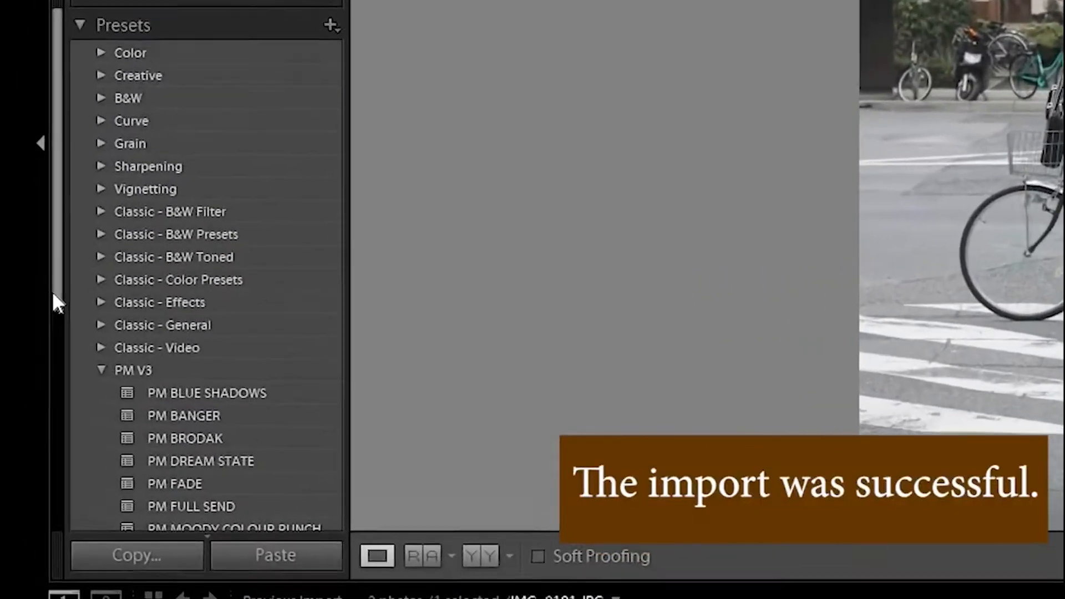
drag(34, 302, 34, 409)
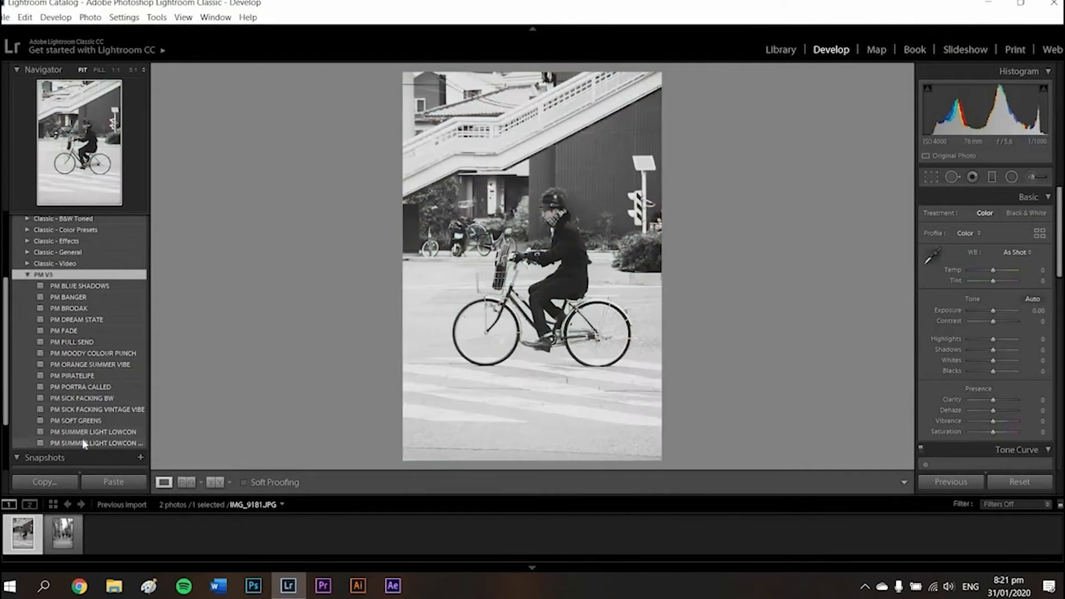
click(85, 444)
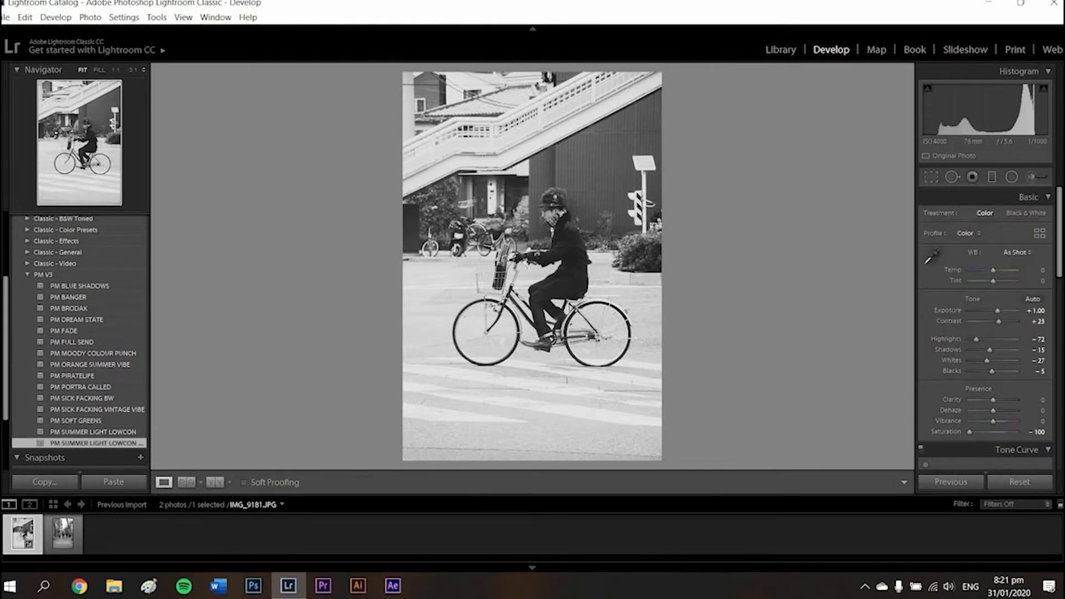
Step: Start importing presets from Lightroom's Presets list and browse to Documents > Editing Tools > Preset Packs
click(6, 304)
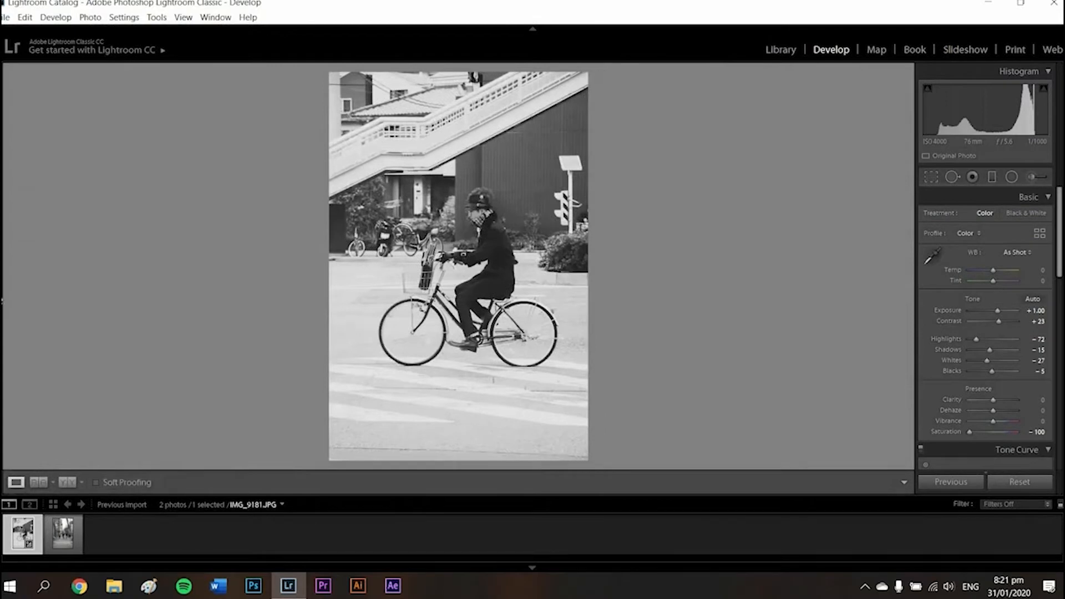
click(2, 301)
scroll(10, 250, up, 2)
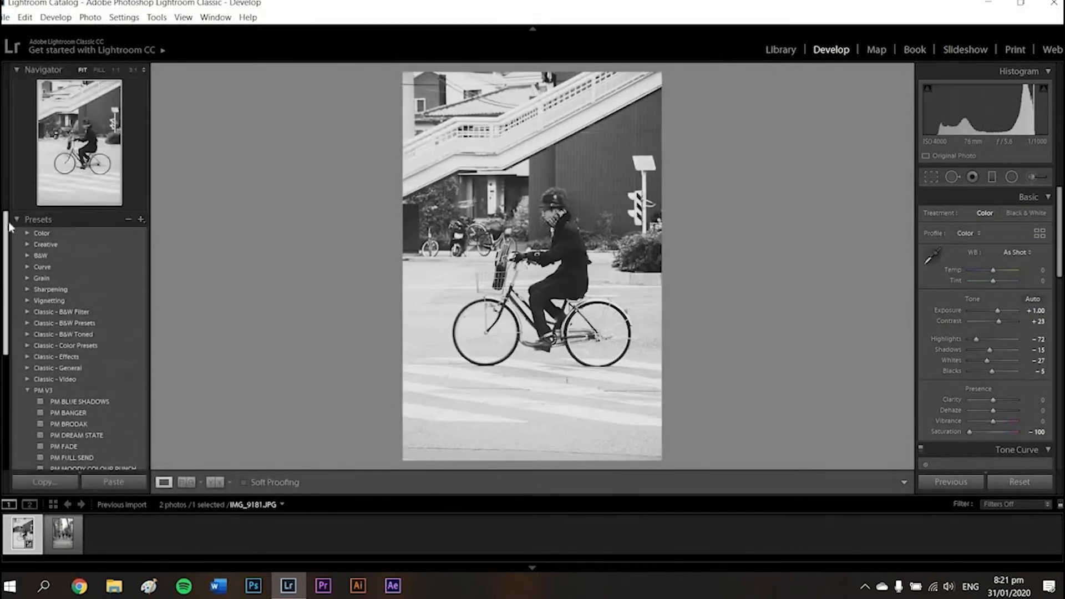
click(141, 220)
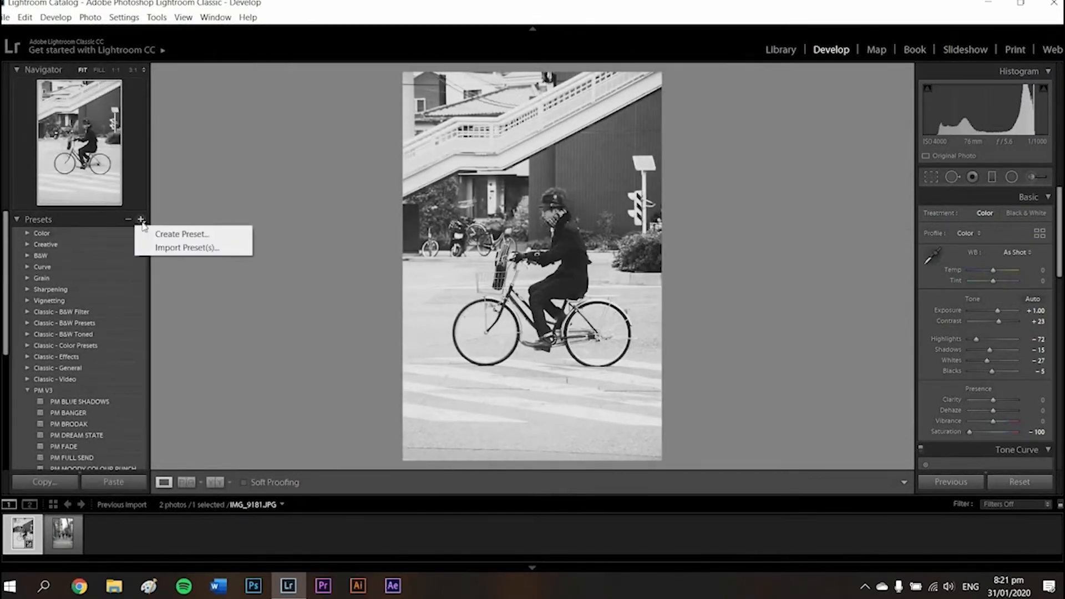
click(156, 248)
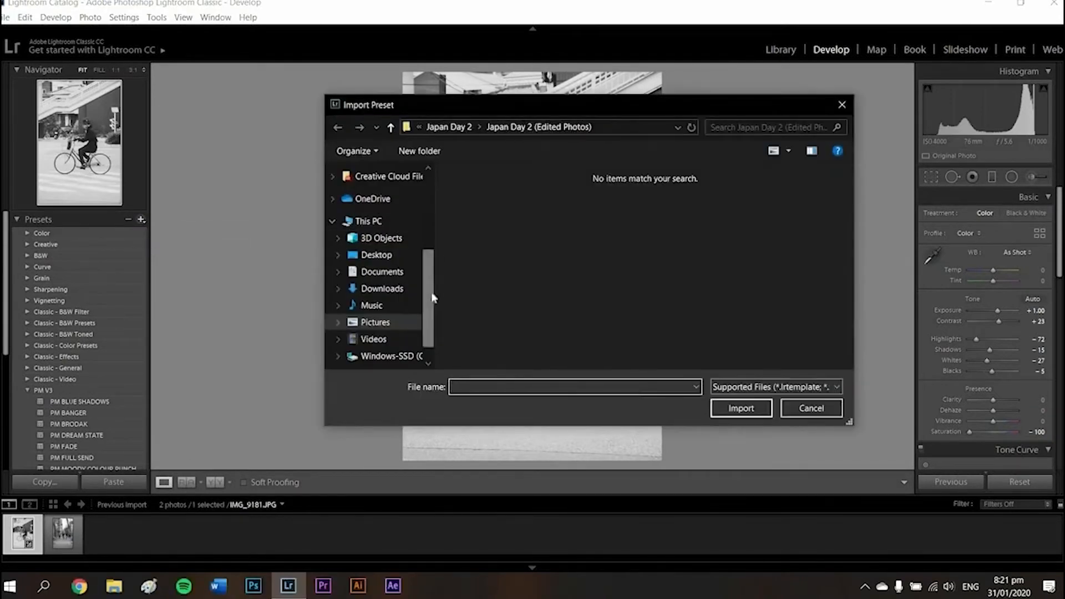
scroll(432, 299, down, 1)
click(408, 251)
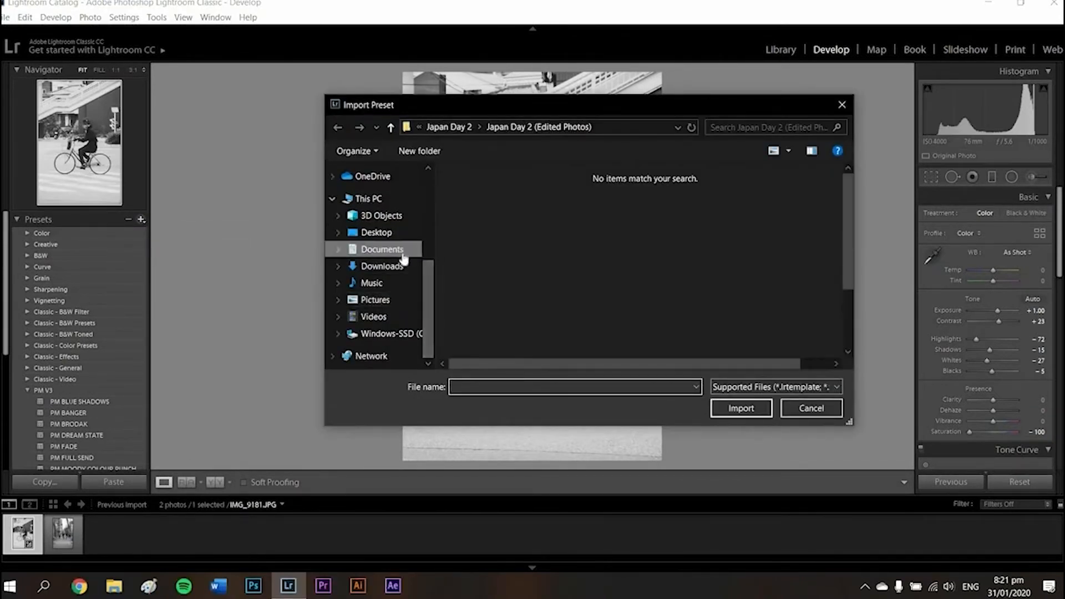
double_click(488, 329)
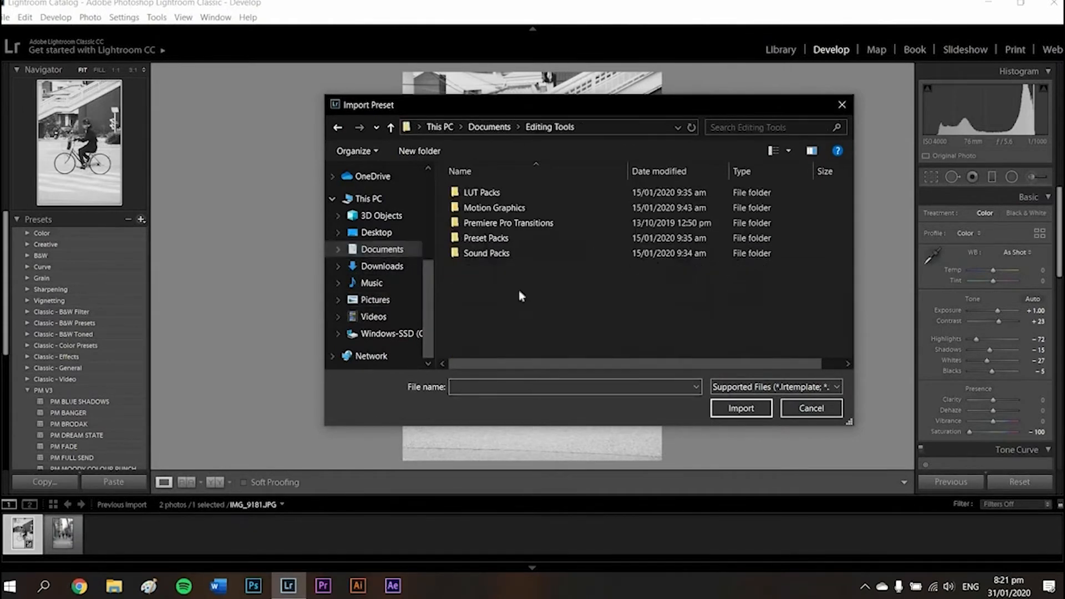
double_click(486, 238)
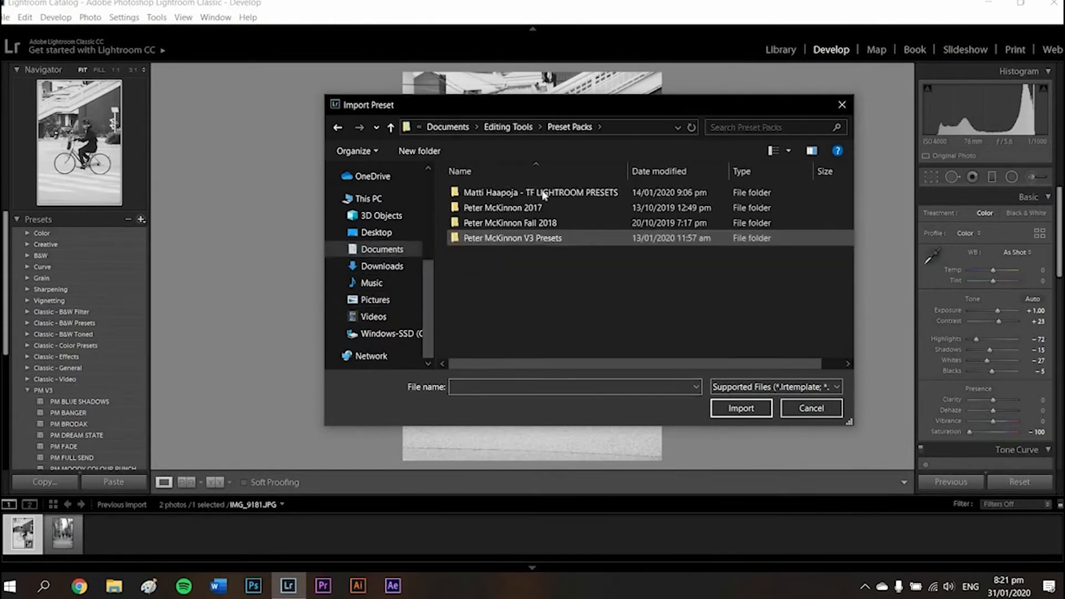
Step: Import all the preset files from the TF Lightroom PRESETS folder nested inside Matti Haapoja - TF LIGHTROOM PRESETS
double_click(529, 195)
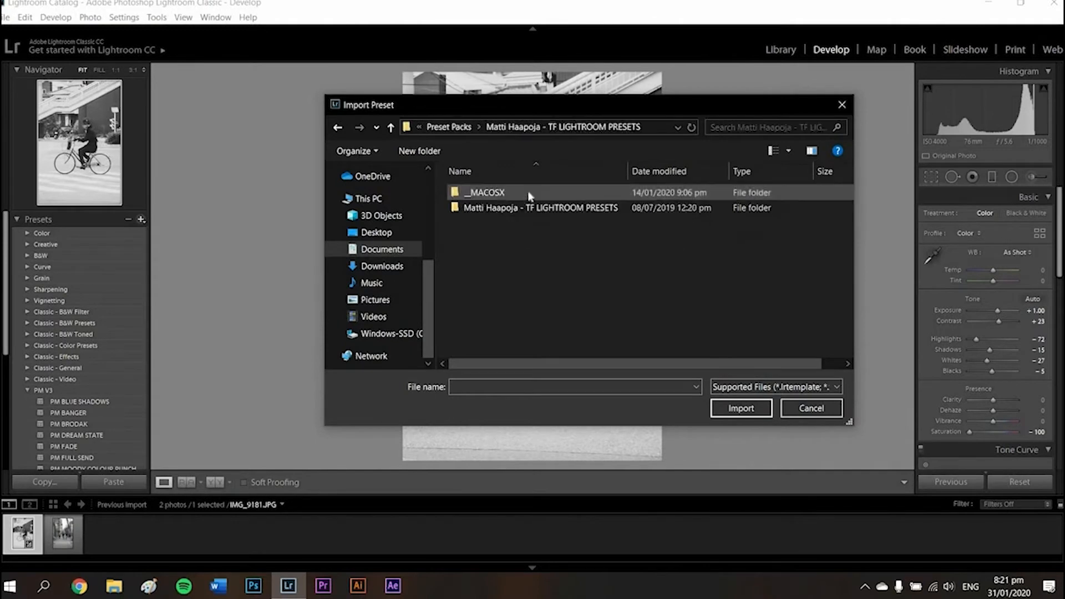
click(532, 208)
double_click(532, 208)
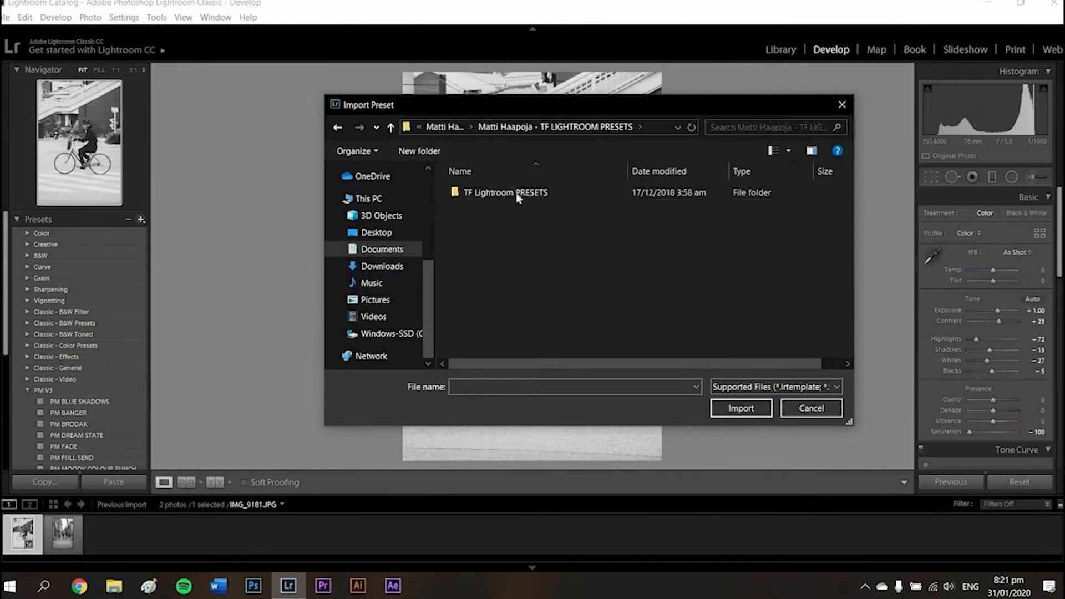
double_click(515, 192)
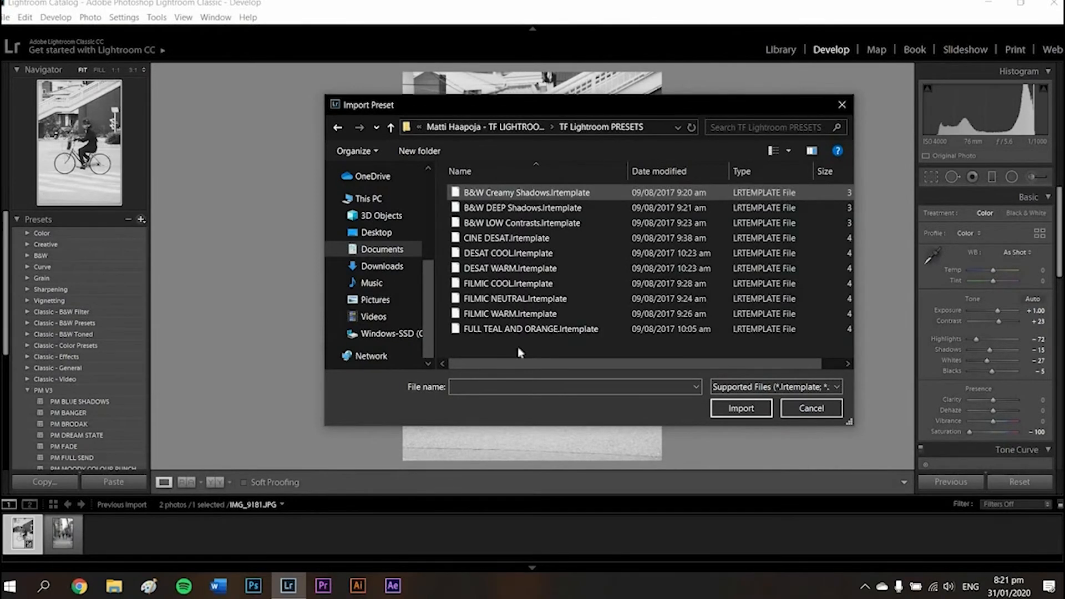
drag(519, 341, 498, 189)
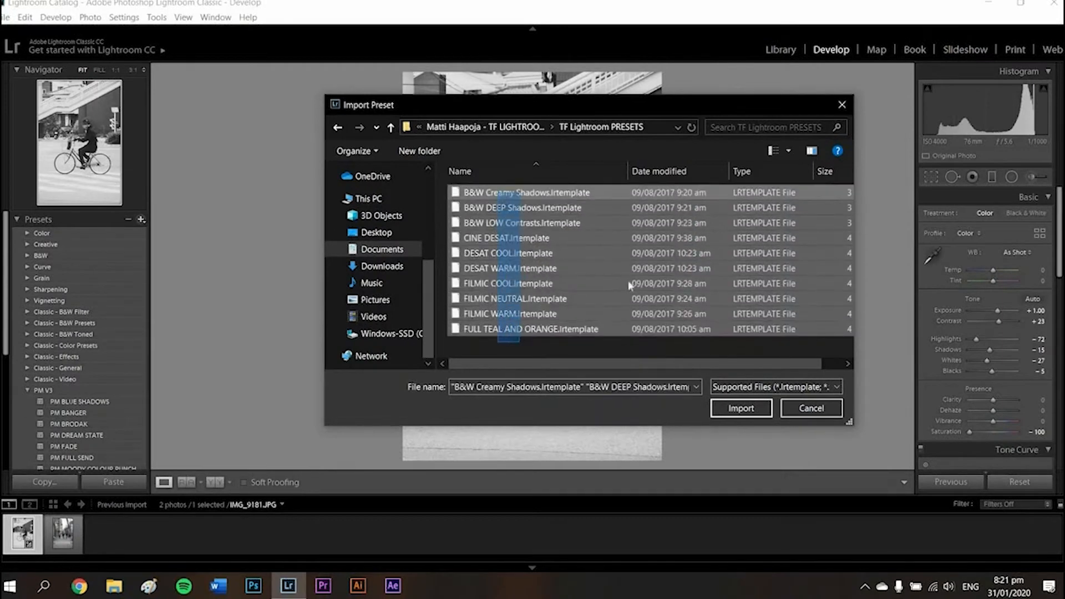
click(741, 407)
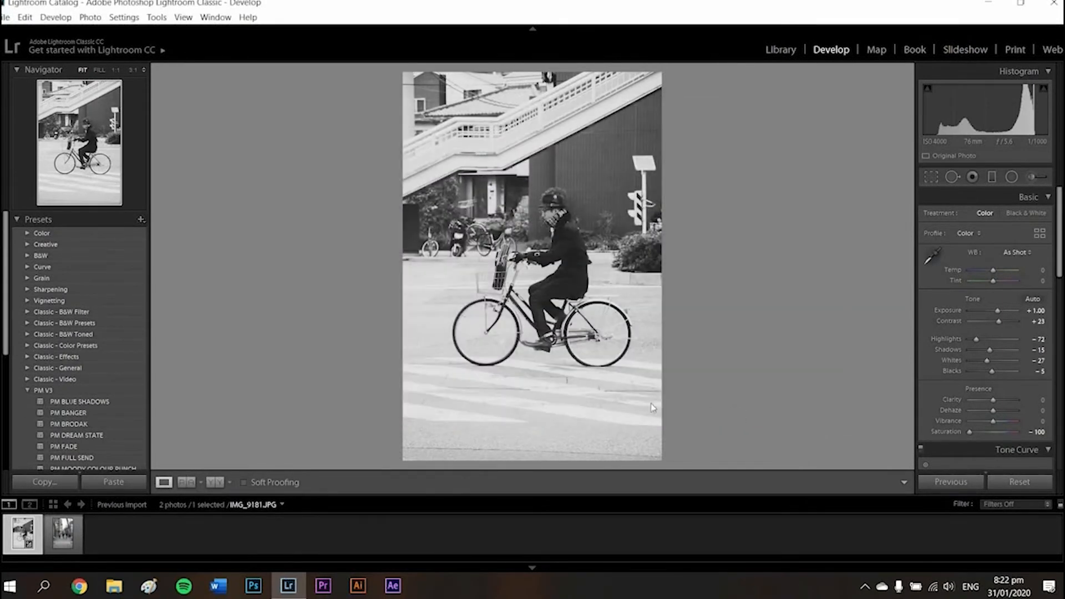
Step: Collapse the PM V3 group, select the three-cyclist photo, and try B&W DEEP Shadows followed by DESAT WARM from User Presets
click(28, 391)
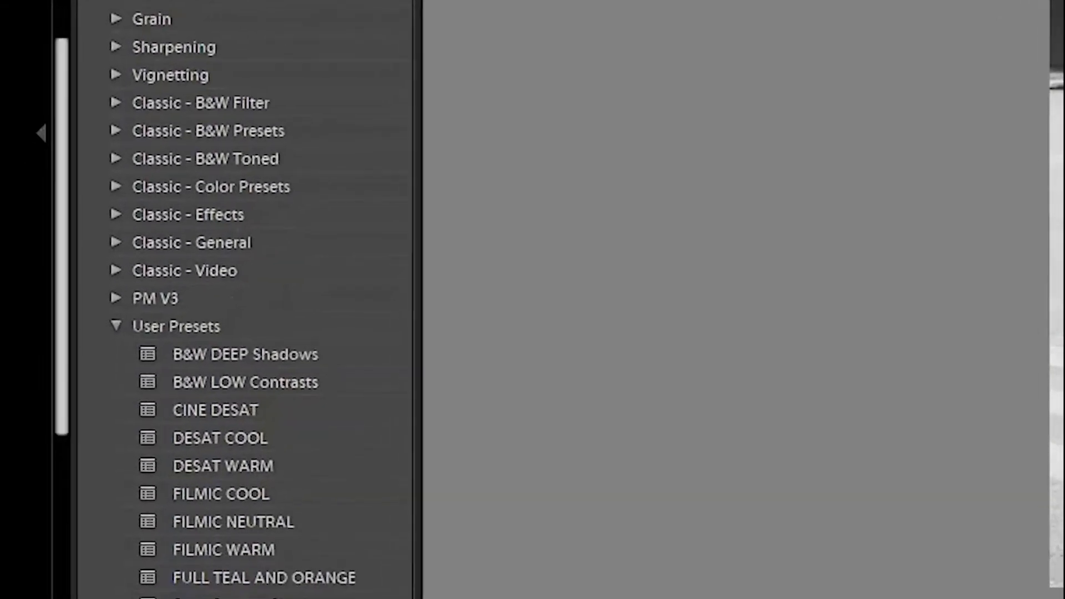
scroll(332, 203, down, 3)
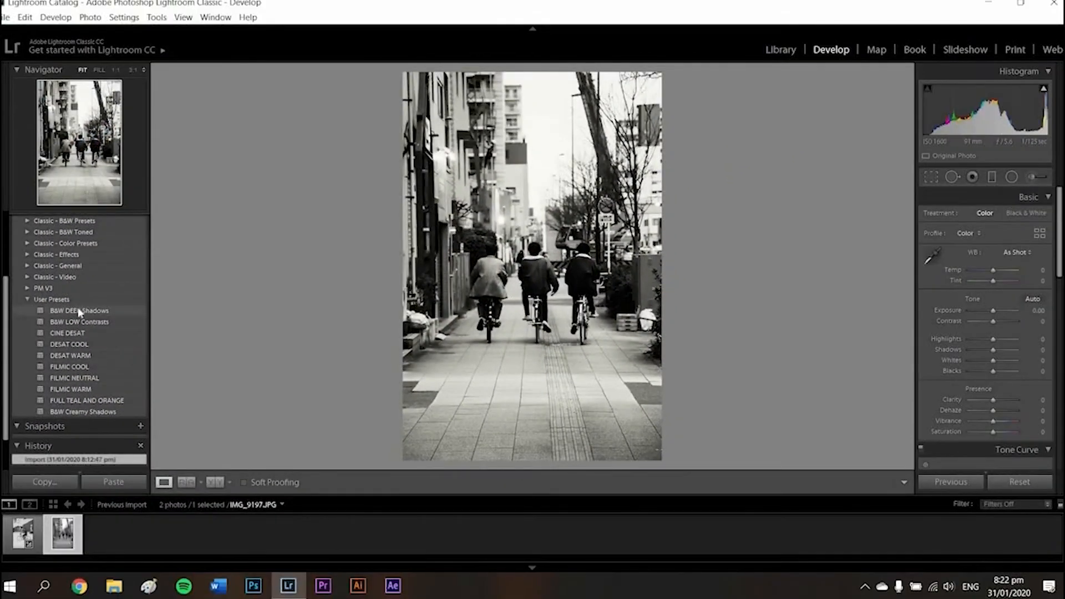
click(79, 312)
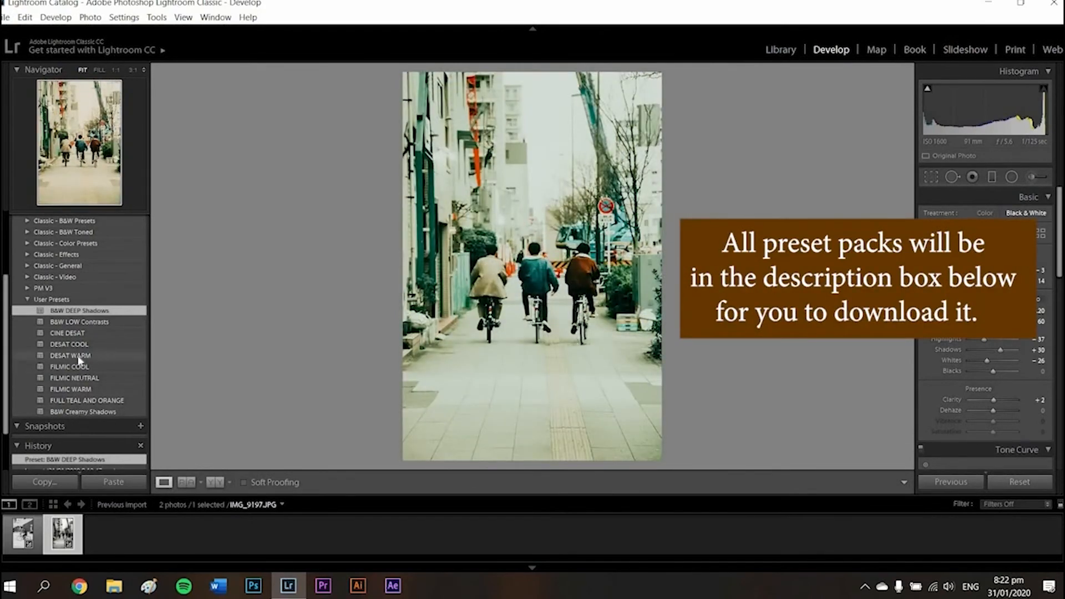
click(79, 357)
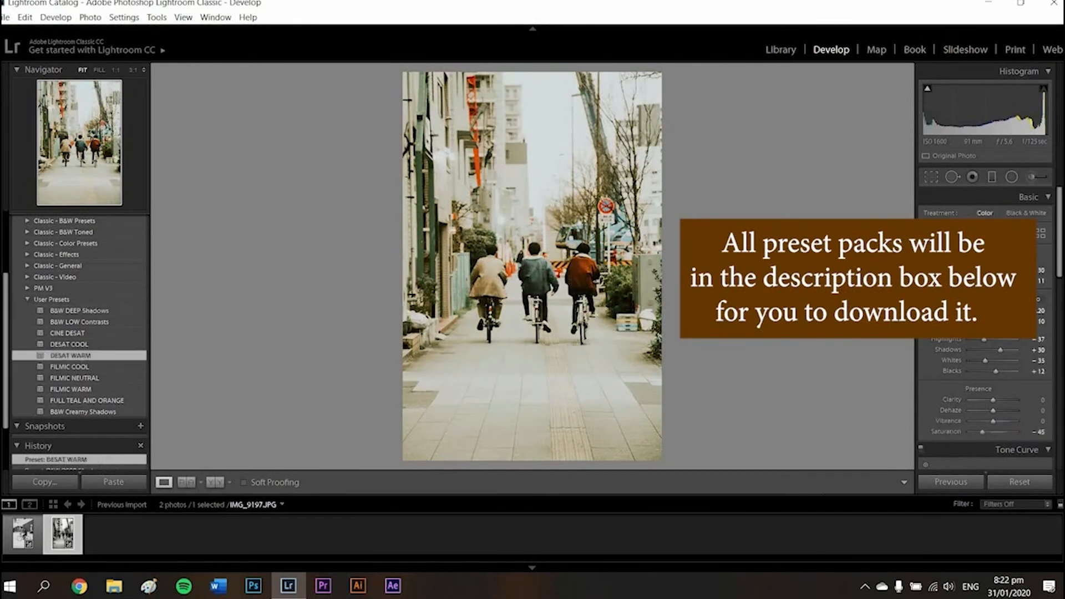